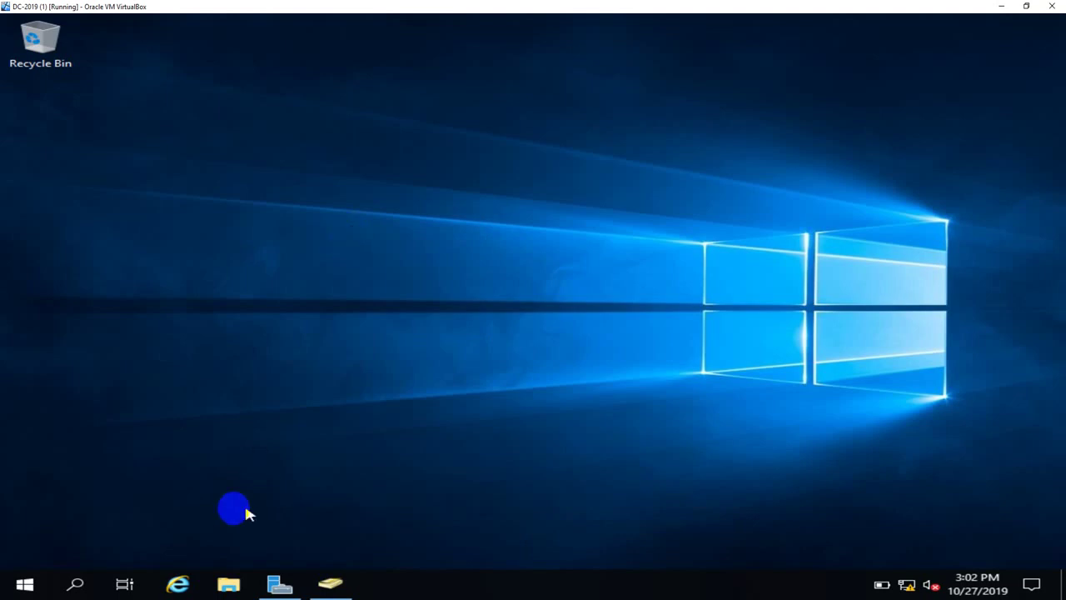
# Bring up Active Directory Users and Computers and refresh the Users container
pyautogui.click(281, 585)
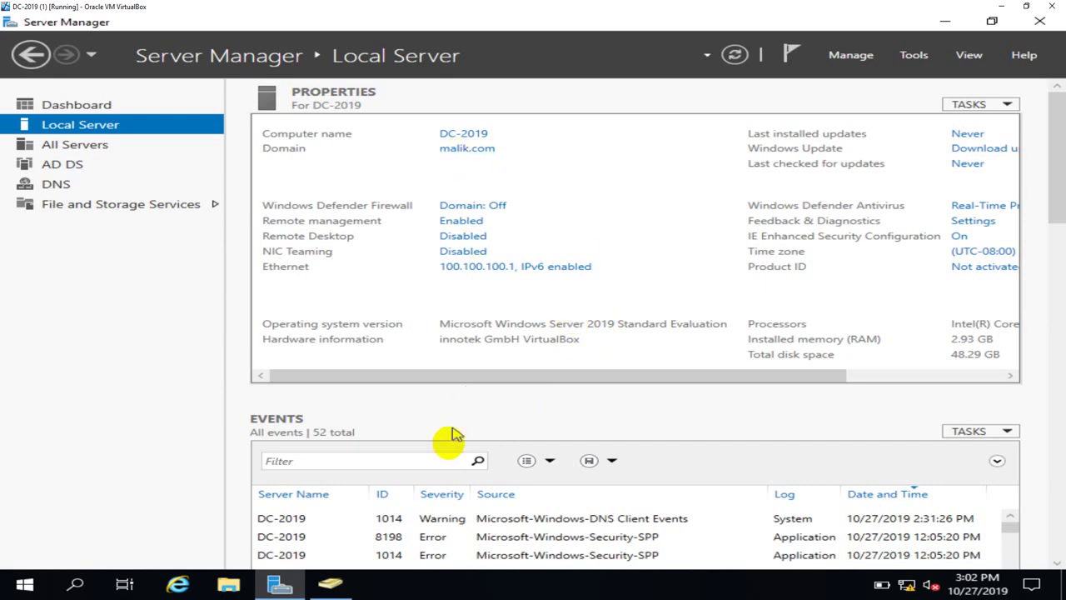
pyautogui.click(331, 585)
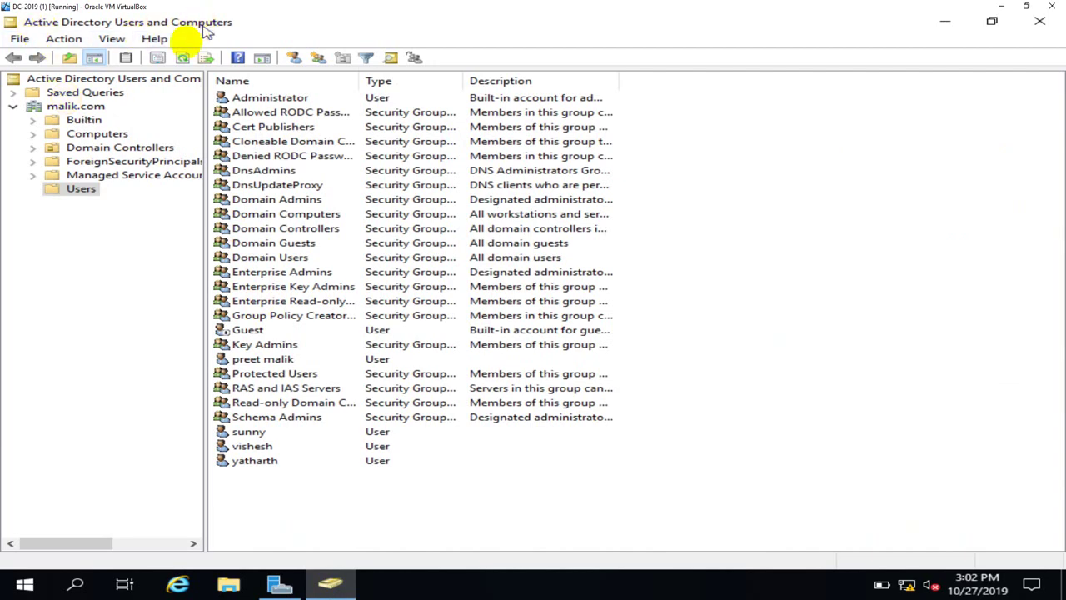
pyautogui.click(188, 56)
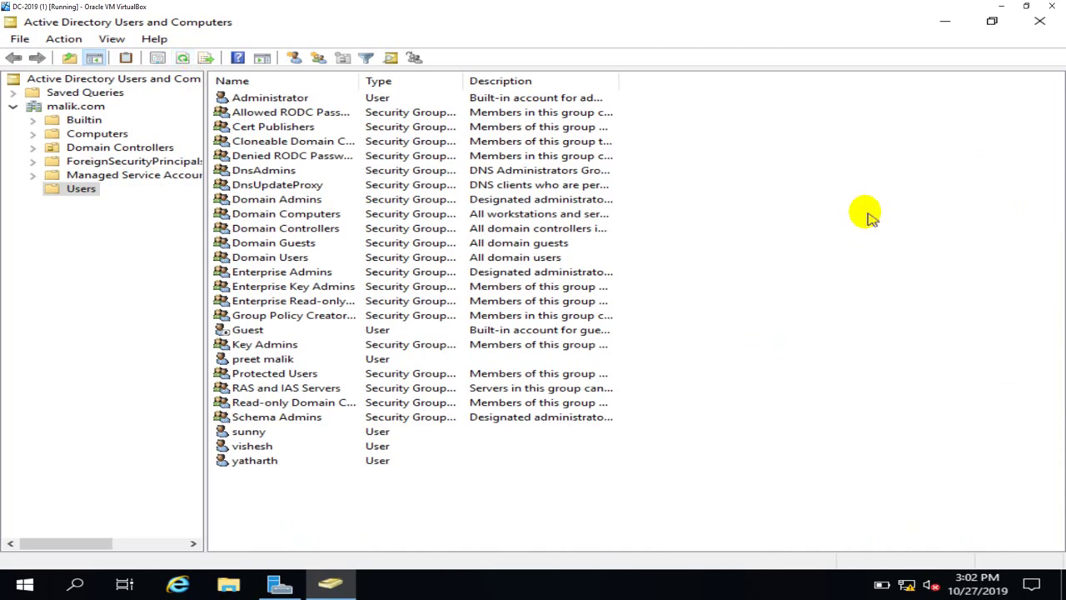
pyautogui.rightClick(840, 146)
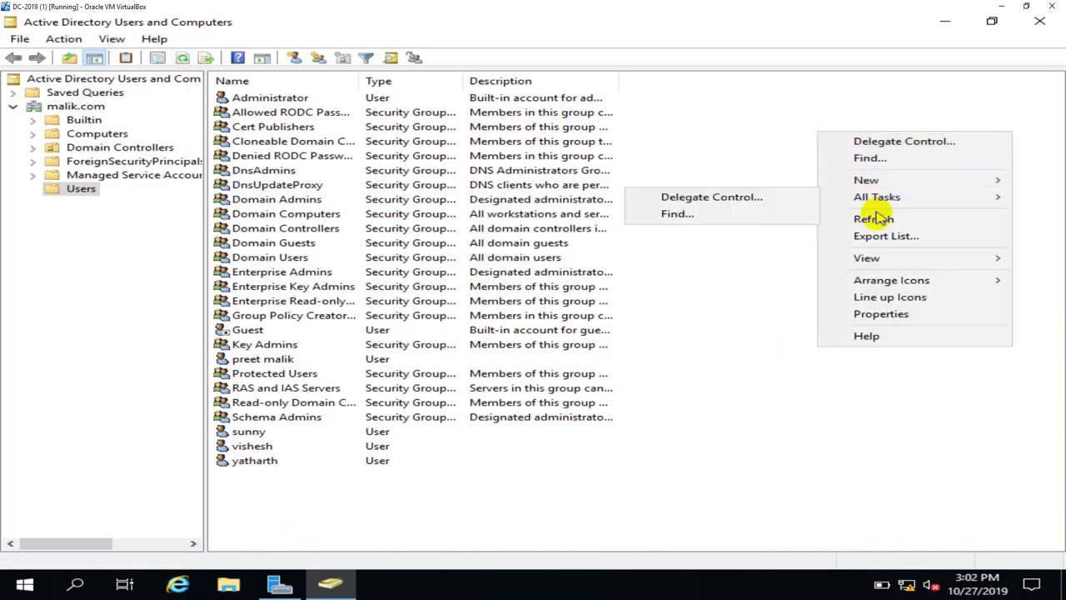
pyautogui.click(879, 218)
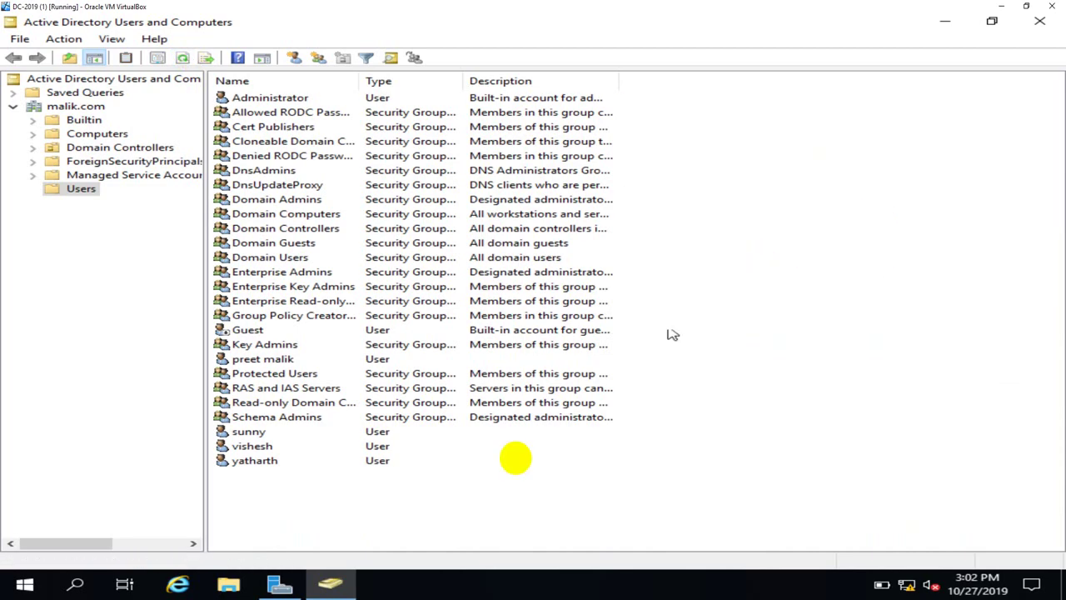
# Open the account settings in the properties of the last user listed in the Users container
pyautogui.click(278, 462)
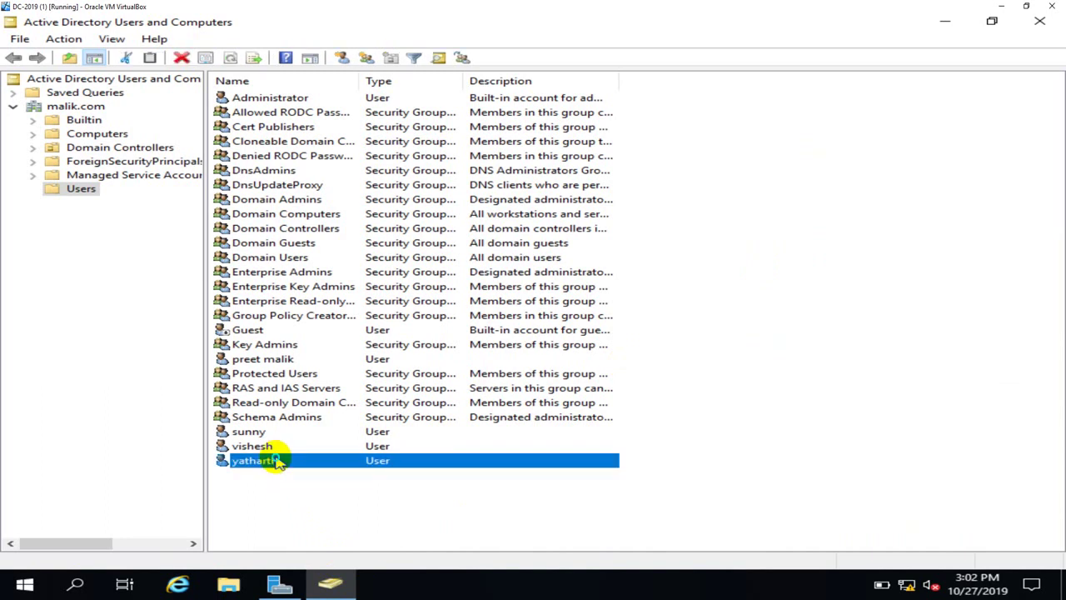
pyautogui.rightClick(277, 462)
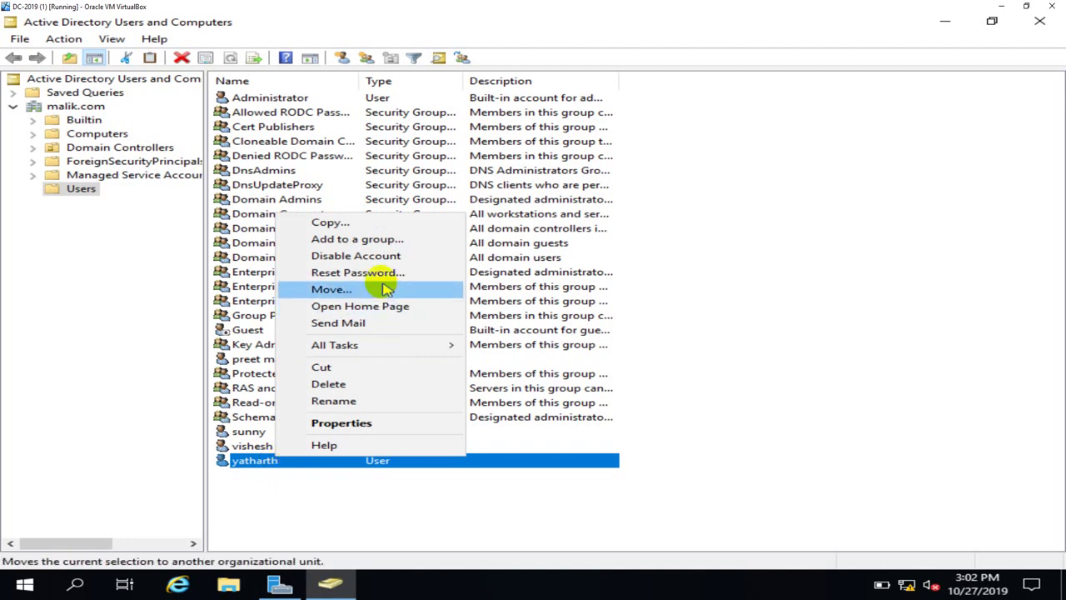
pyautogui.click(397, 421)
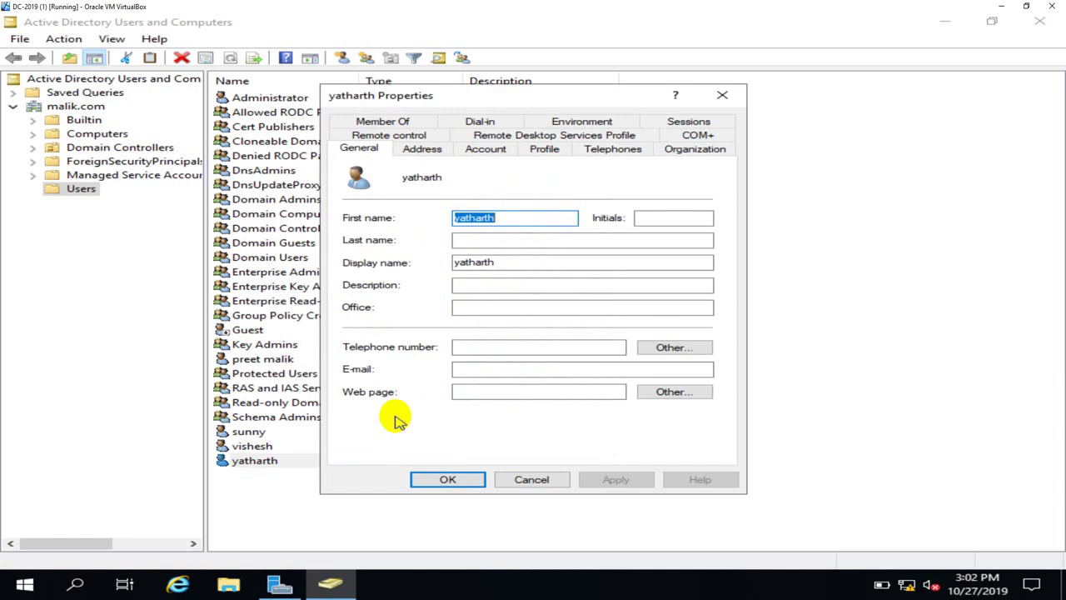
pyautogui.click(515, 153)
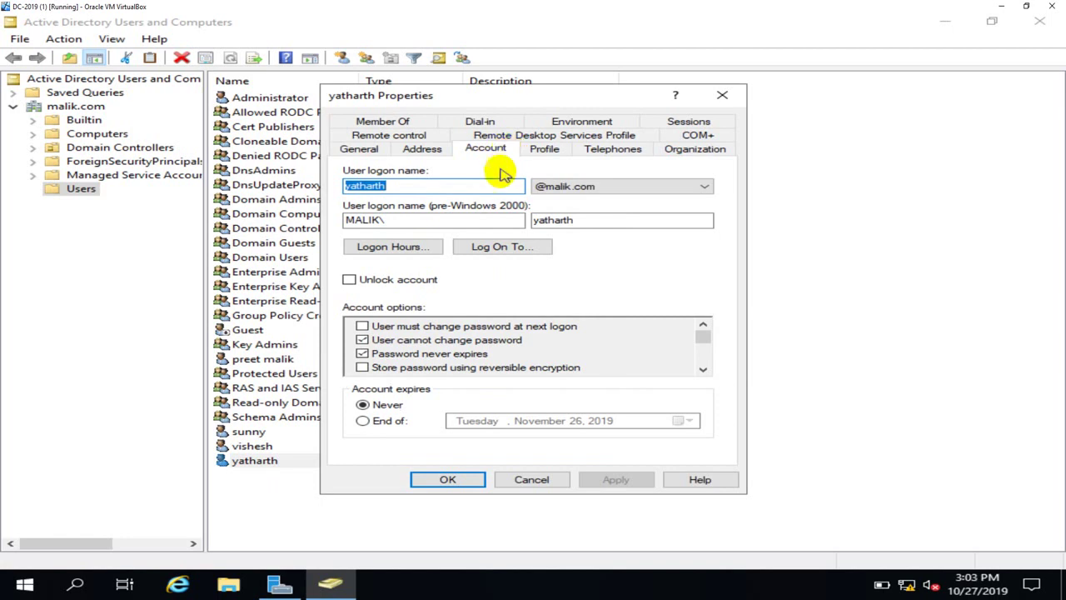
# Restrict the user's logon workstations to the computer Client2-PC, apply the change and close the account's properties
pyautogui.click(536, 248)
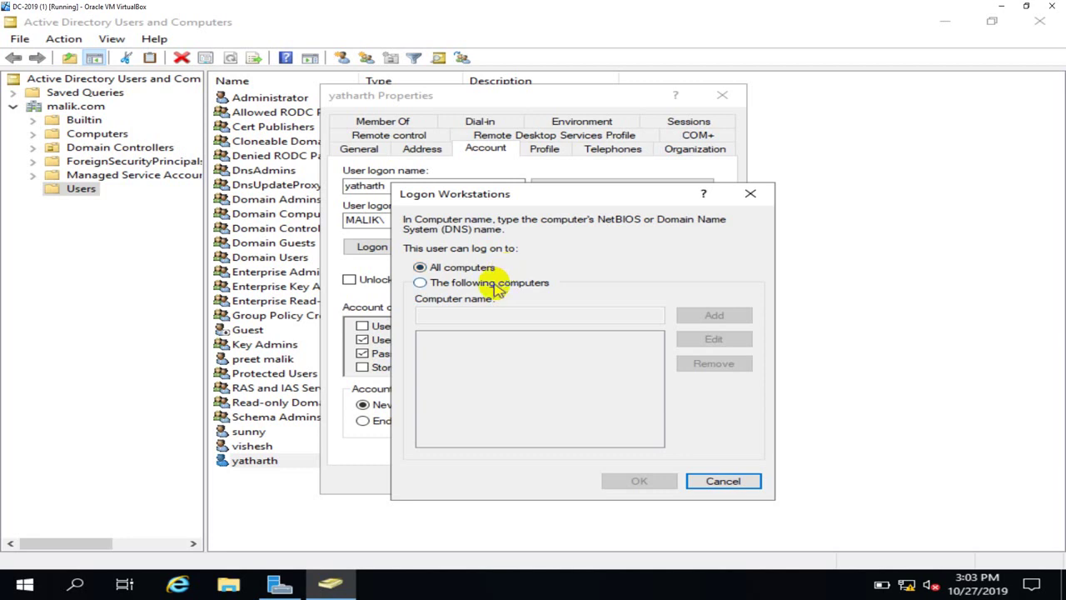
pyautogui.click(498, 284)
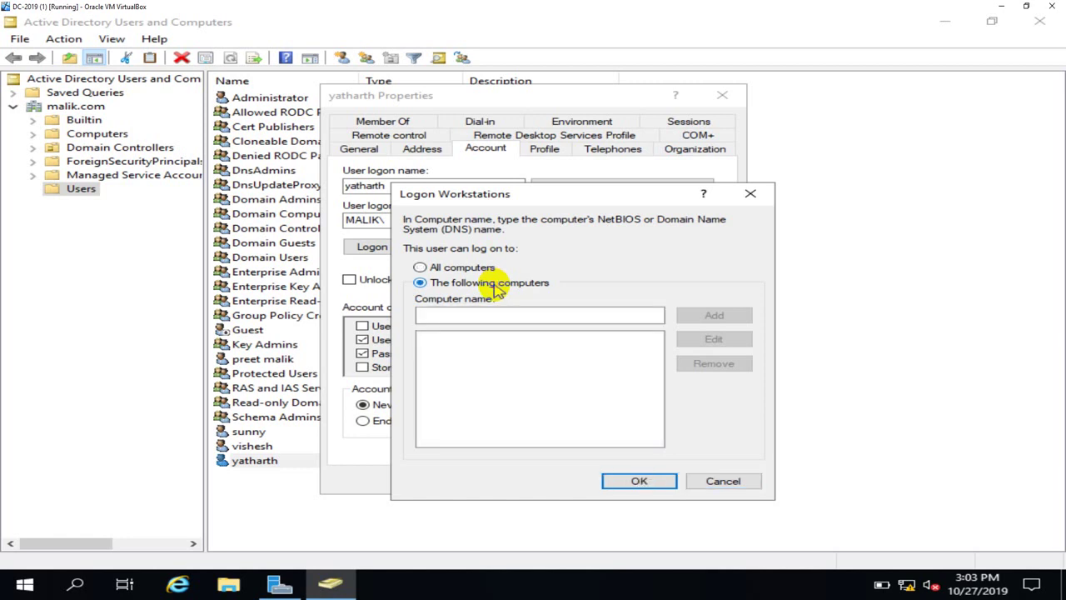
pyautogui.click(497, 316)
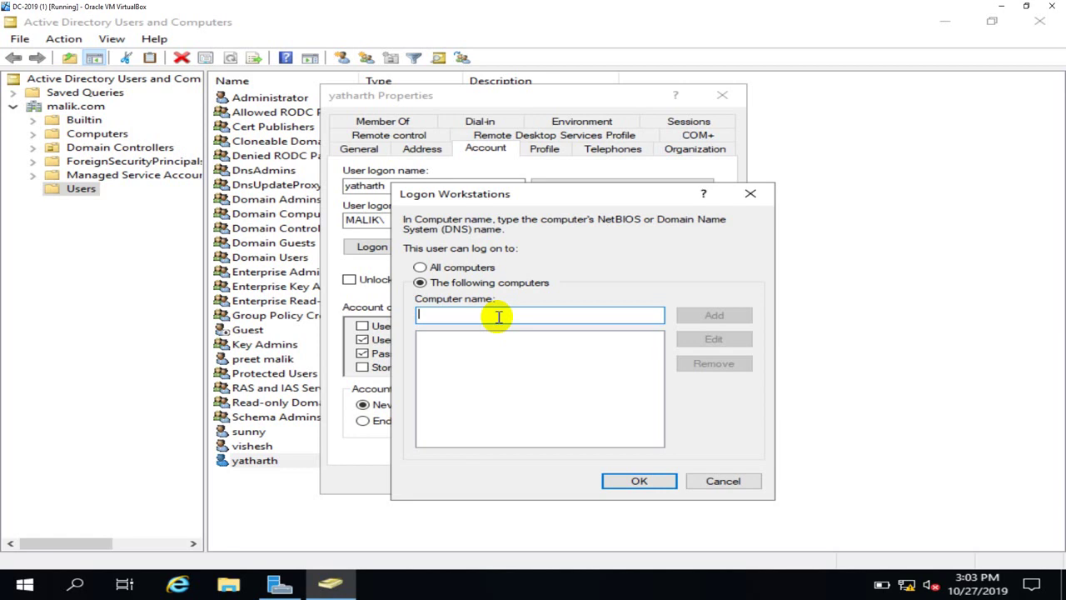
pyautogui.write('Cl')
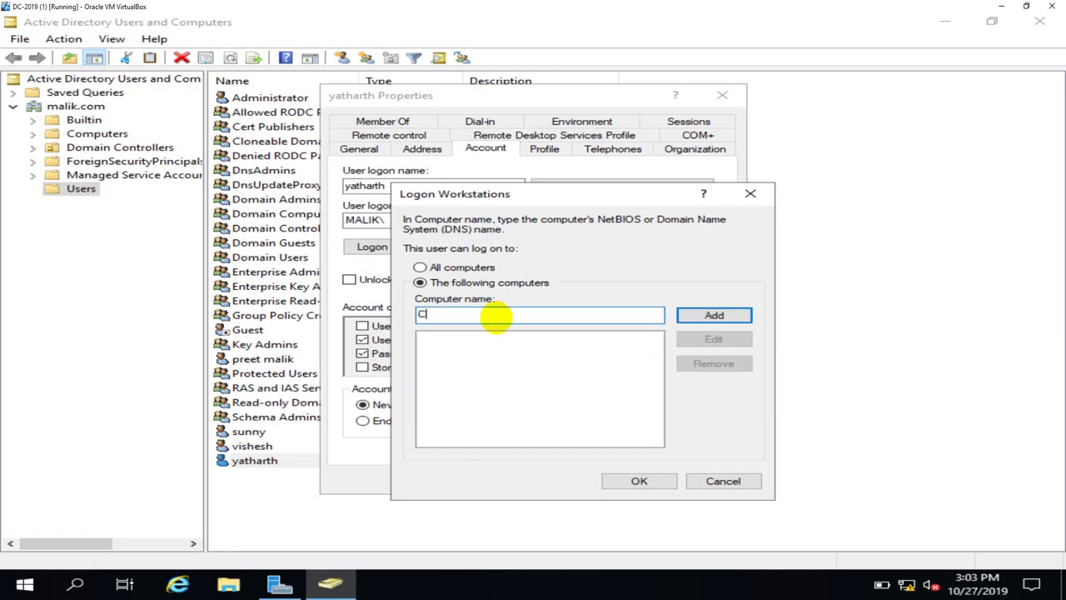
pyautogui.write('ient2-PC')
pyautogui.click(694, 317)
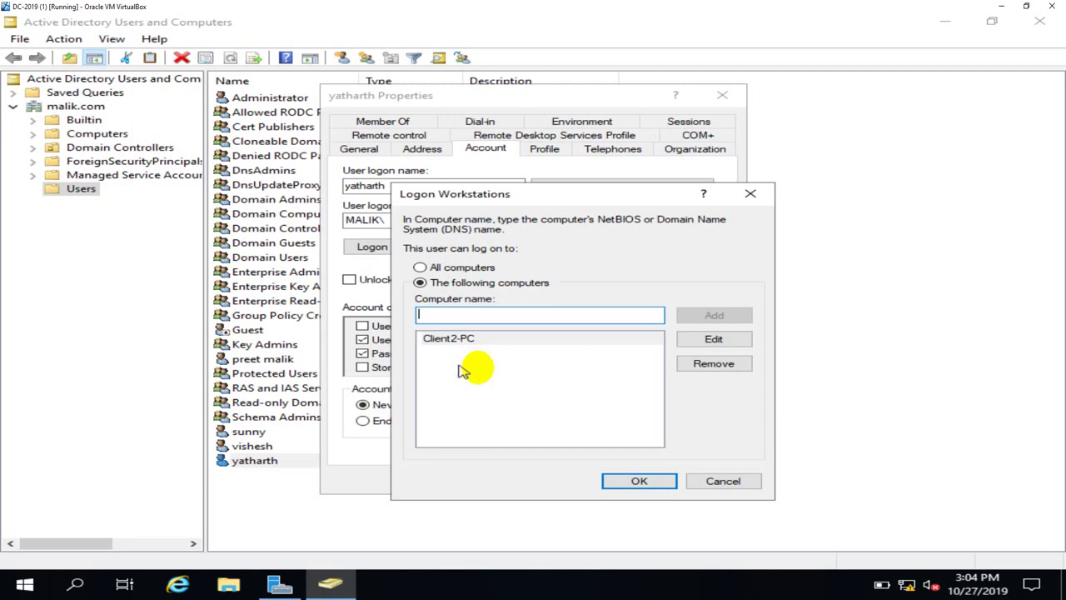
pyautogui.click(630, 483)
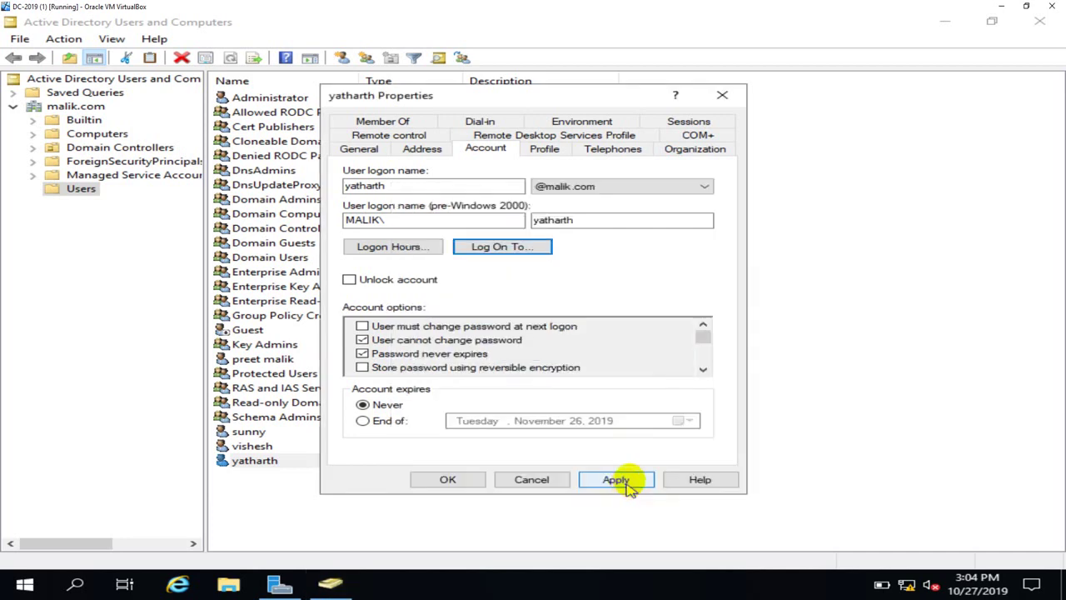
pyautogui.click(621, 481)
pyautogui.click(481, 480)
# Refresh the Users container again after the logon workstation change
pyautogui.rightClick(776, 224)
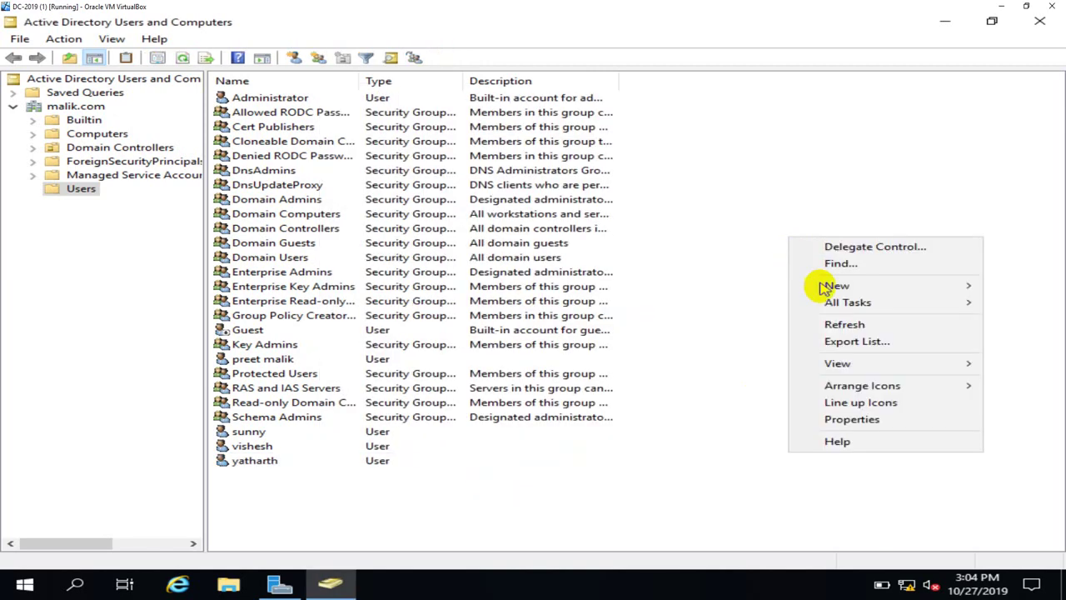
pyautogui.press('Escape')
pyautogui.rightClick(781, 215)
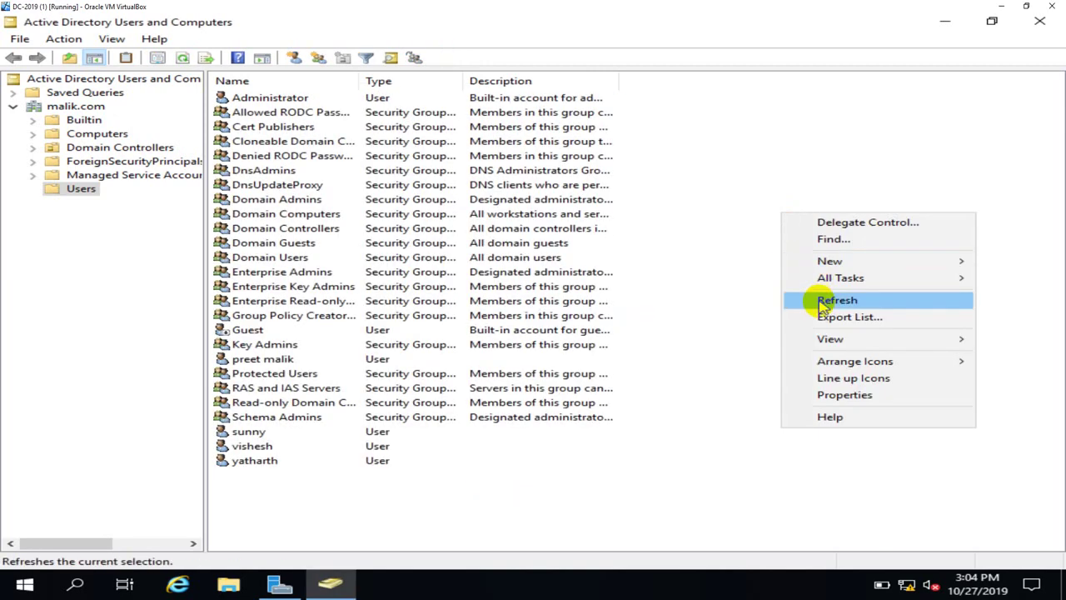
pyautogui.click(822, 302)
pyautogui.rightClick(785, 178)
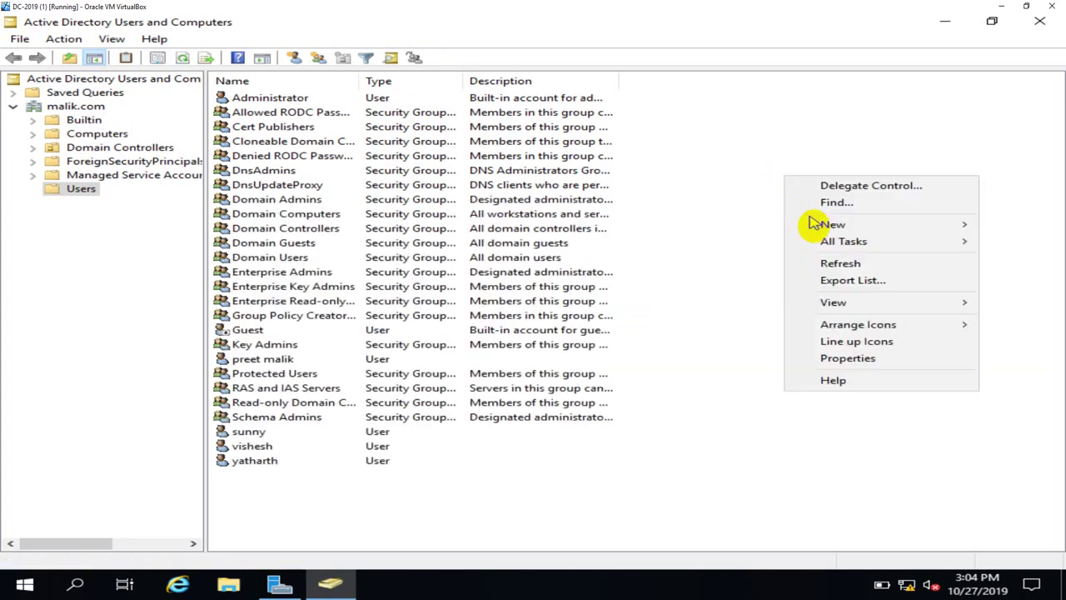
pyautogui.click(825, 263)
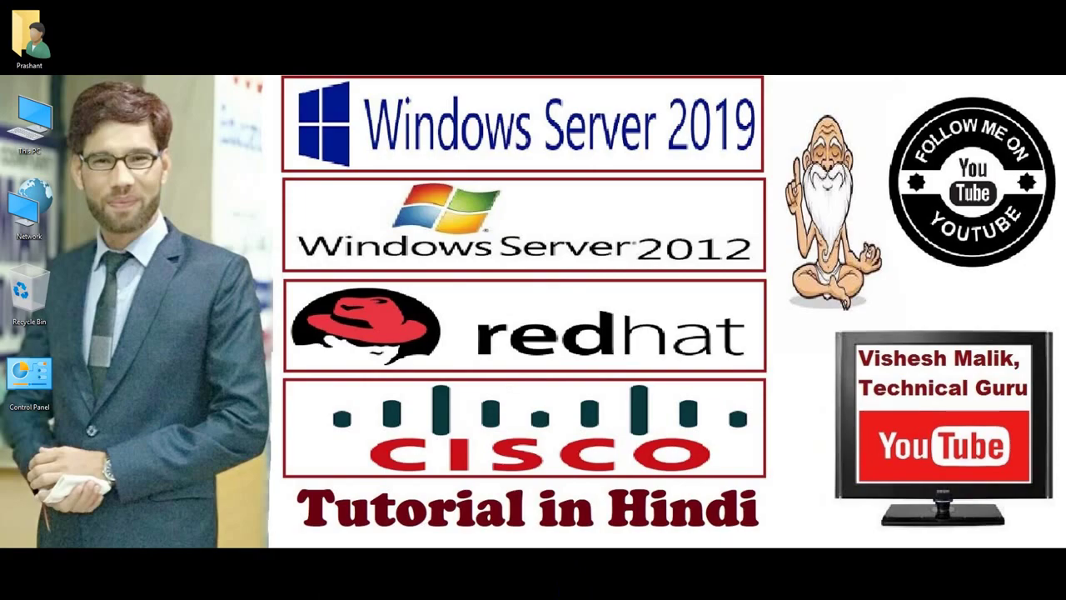
# Switch to the Client-1 virtual machine, dismiss its notification and check the computer name in the system properties
pyautogui.click(688, 559)
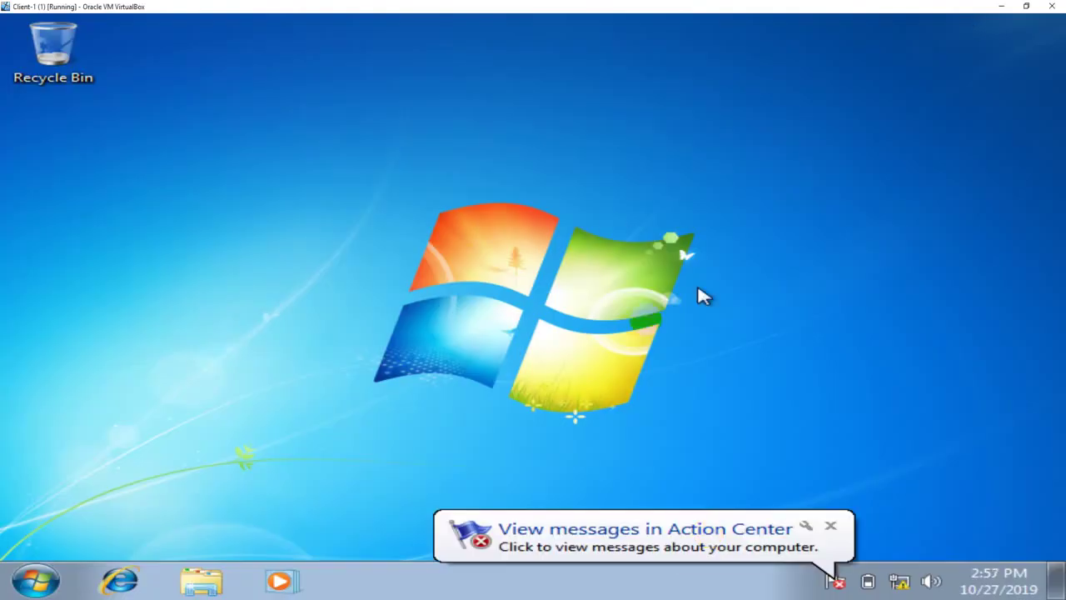
pyautogui.click(830, 529)
pyautogui.click(38, 579)
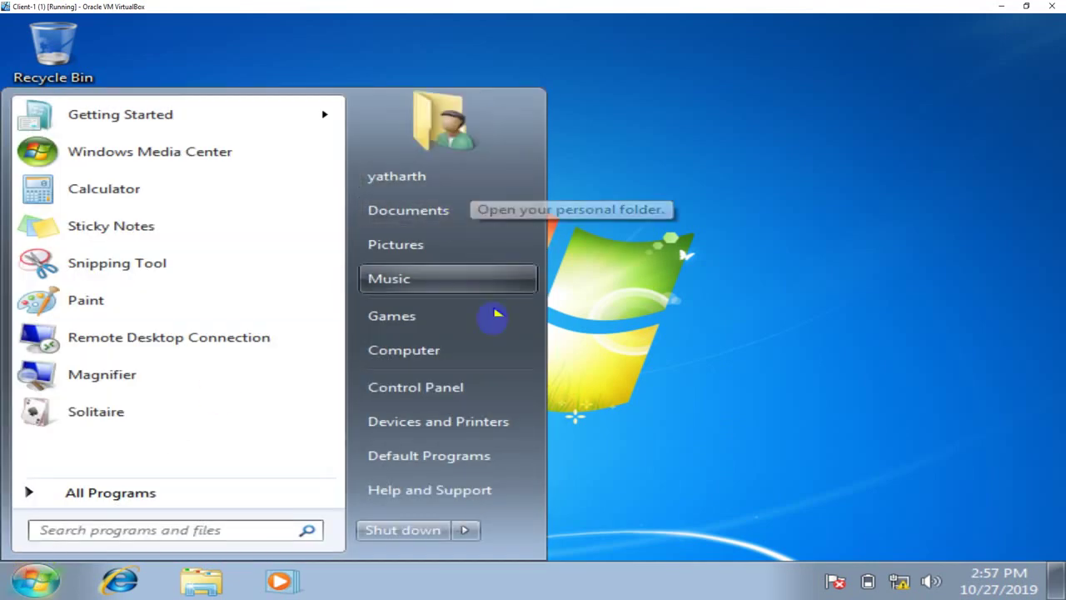
pyautogui.rightClick(495, 348)
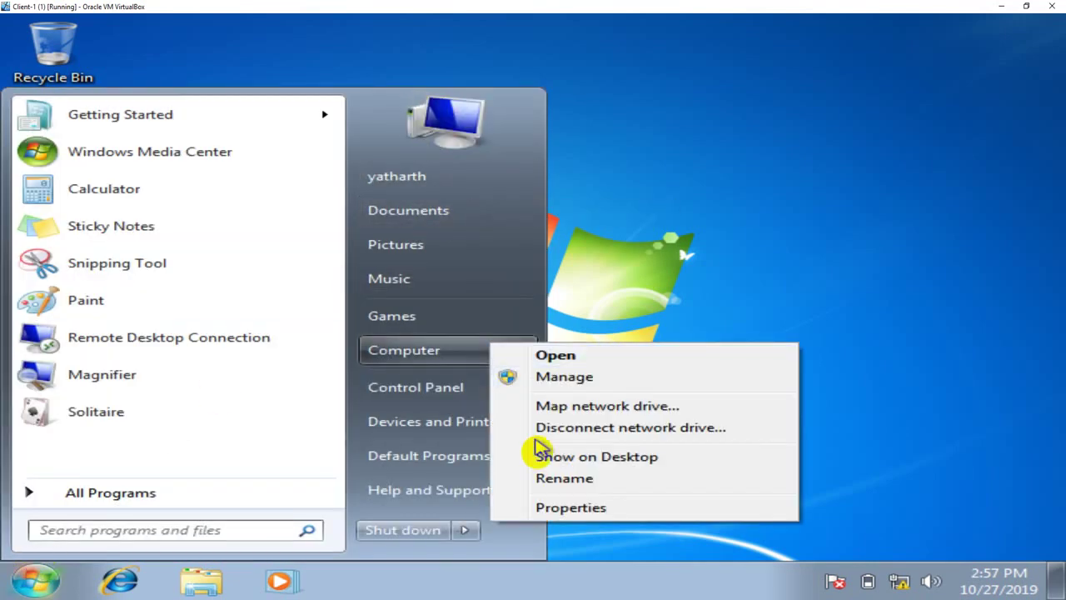
pyautogui.click(550, 510)
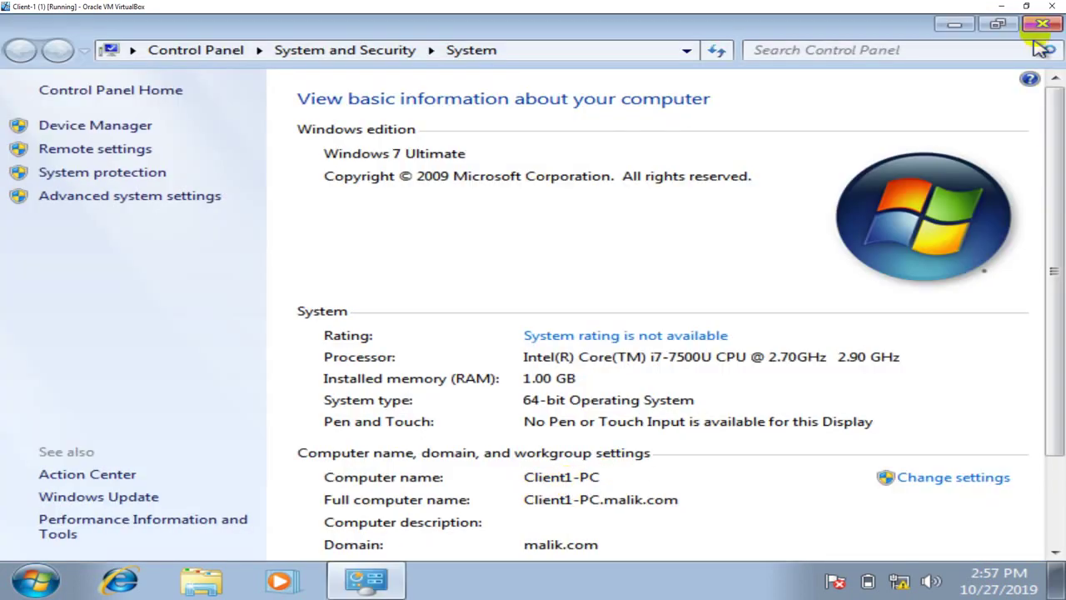
pyautogui.click(1042, 25)
pyautogui.rightClick(528, 143)
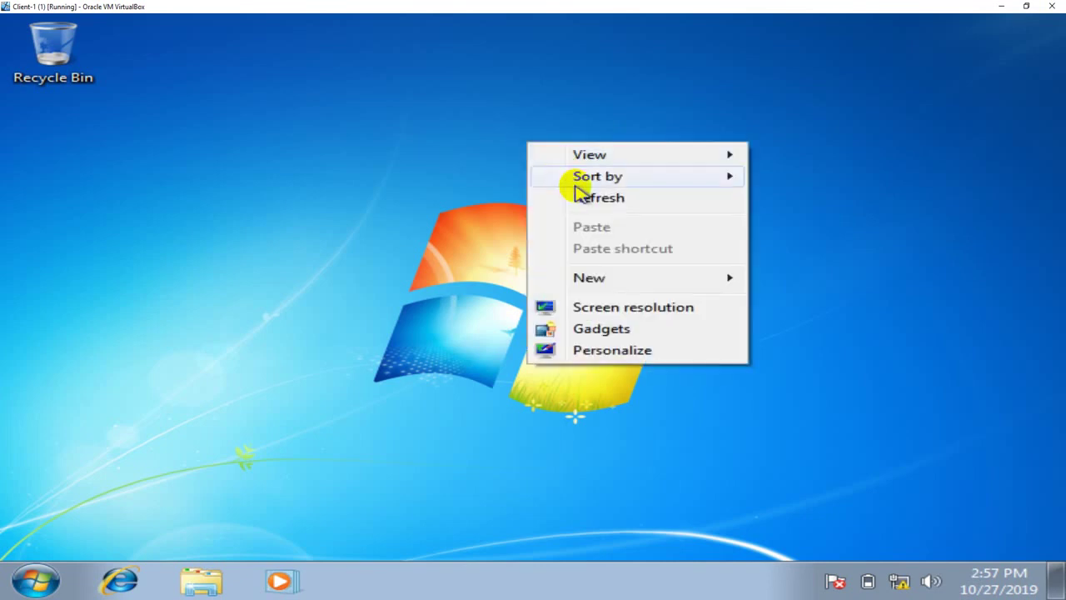
pyautogui.click(583, 198)
pyautogui.rightClick(537, 131)
pyautogui.click(575, 187)
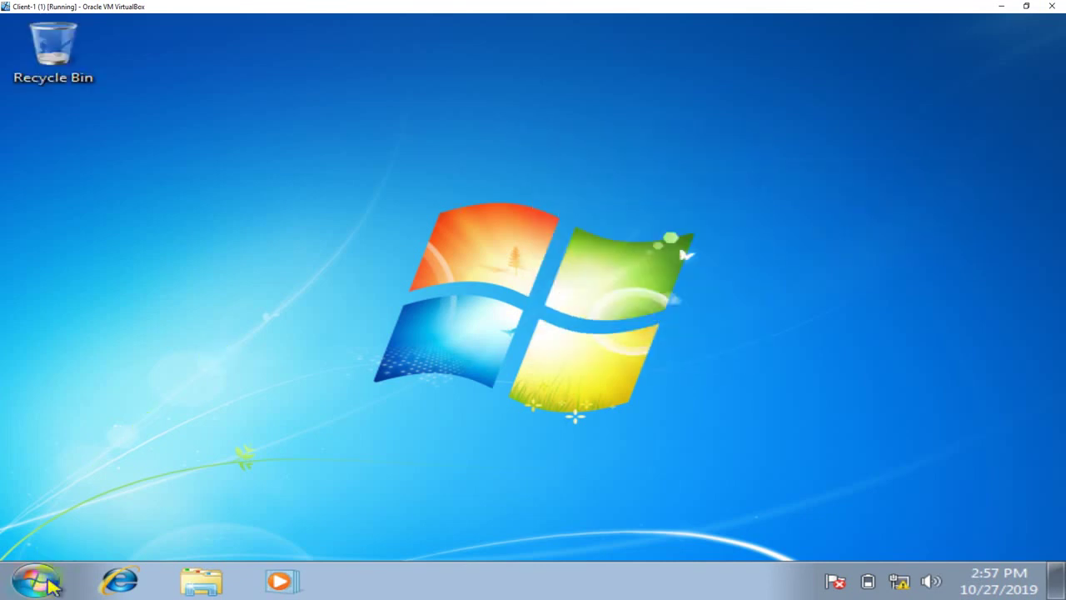
# Log the current domain user off the Client-1 machine
pyautogui.click(50, 585)
pyautogui.click(463, 540)
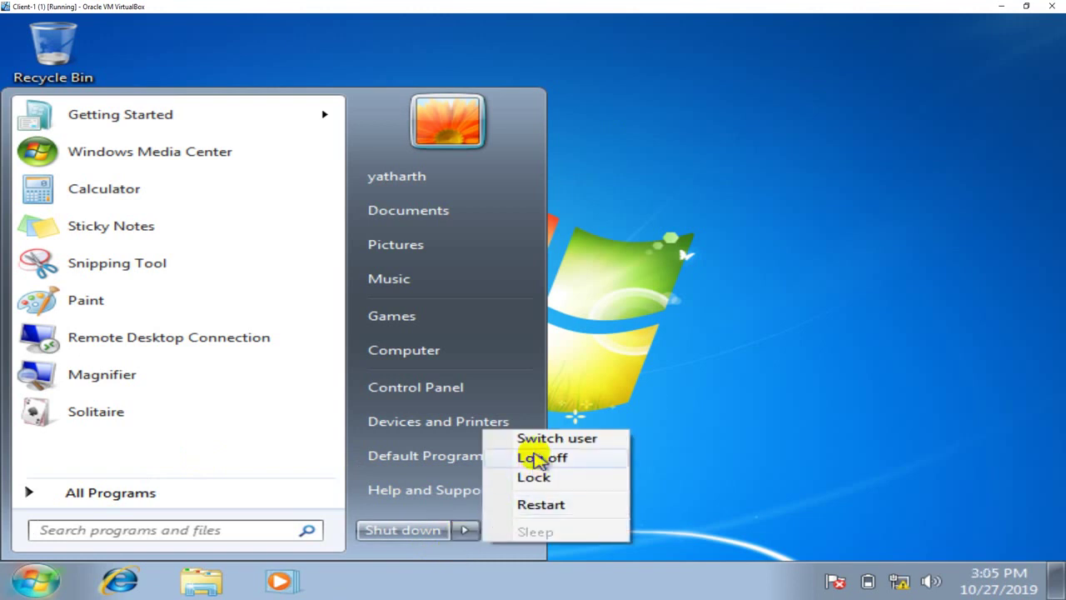
pyautogui.click(534, 457)
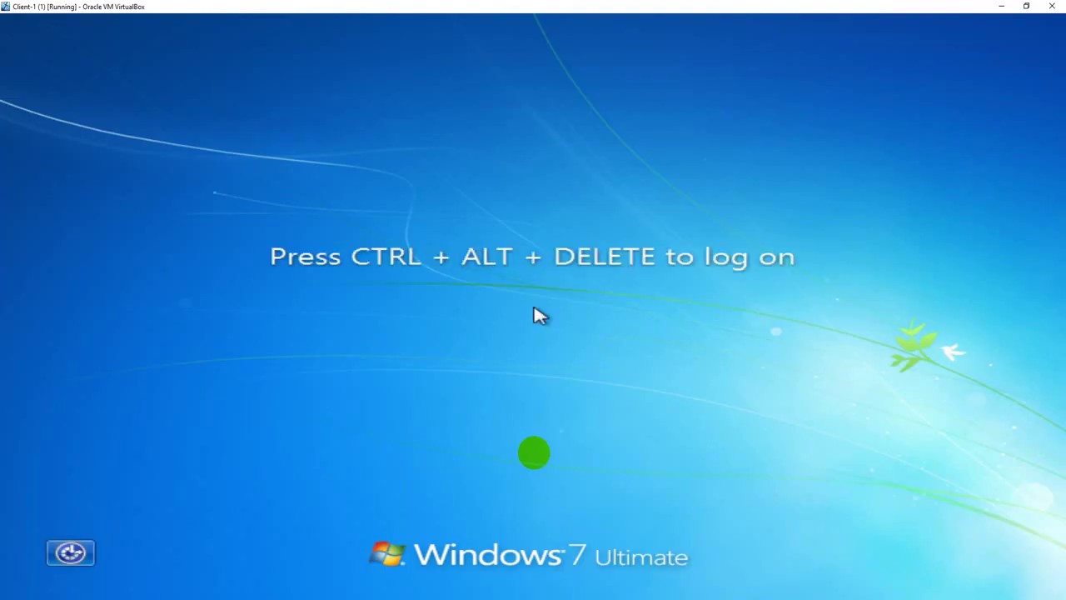
# Log back on to Client-1 with the restricted user's account password and refresh the desktop
pyautogui.hotkey('ctrl', 'alt', 'Delete')
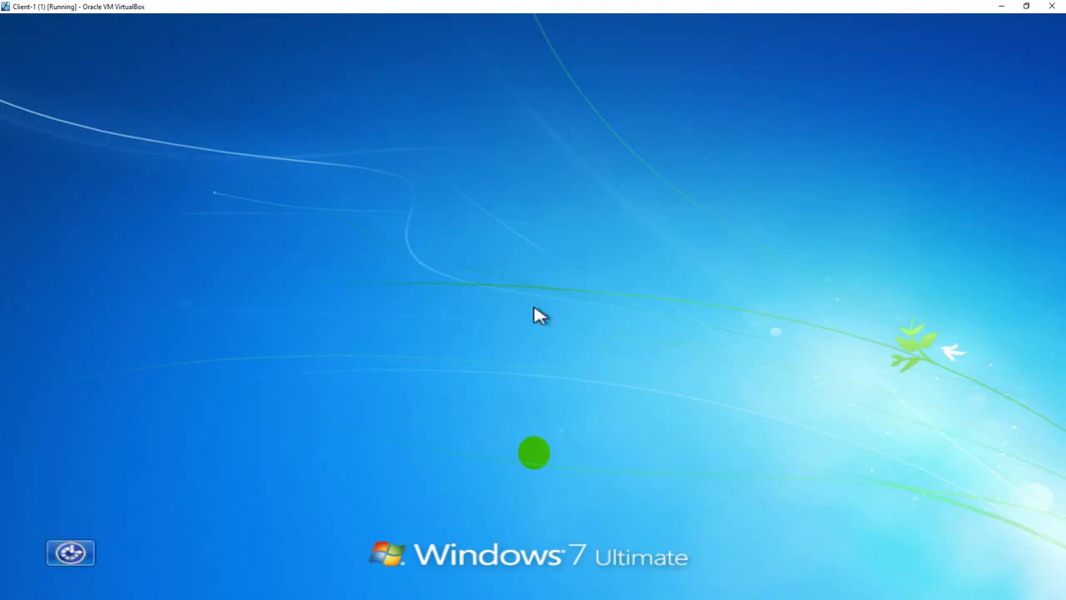
pyautogui.write('••••••')
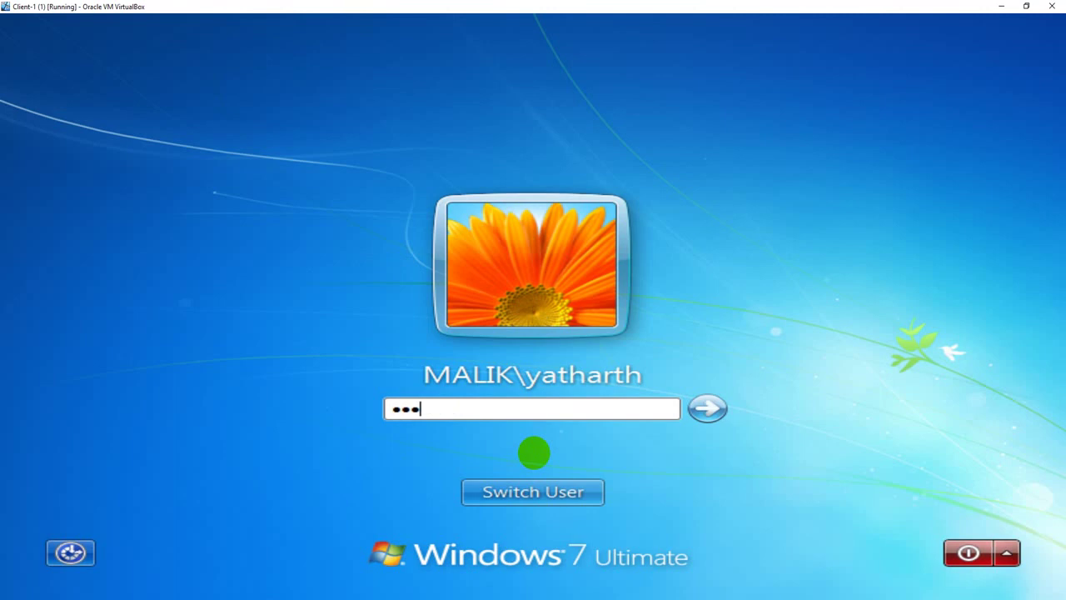
pyautogui.write('••')
pyautogui.press('Return')
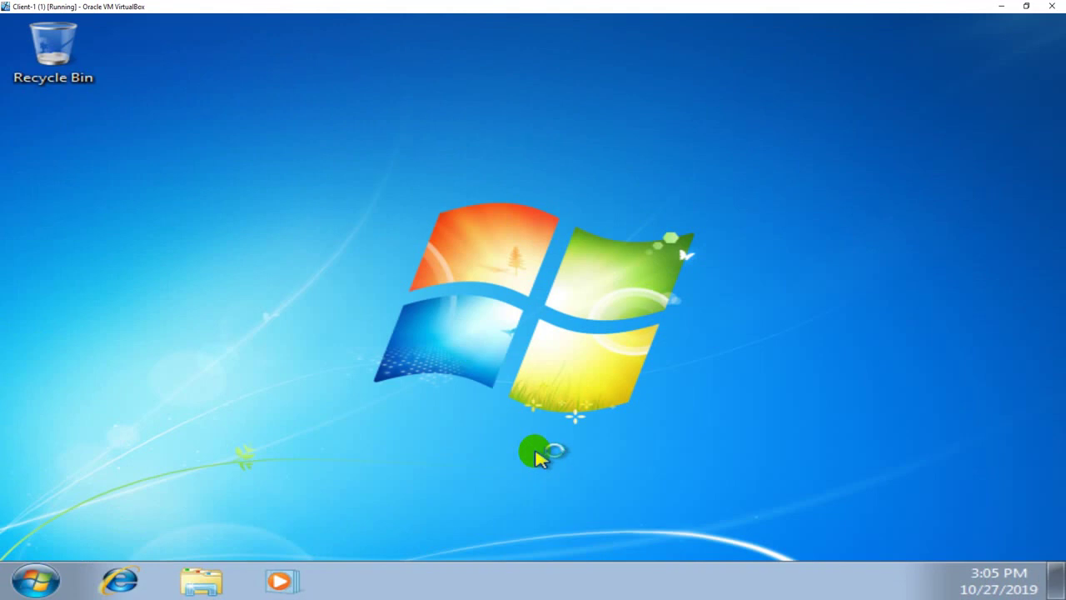
pyautogui.rightClick(601, 191)
pyautogui.click(656, 245)
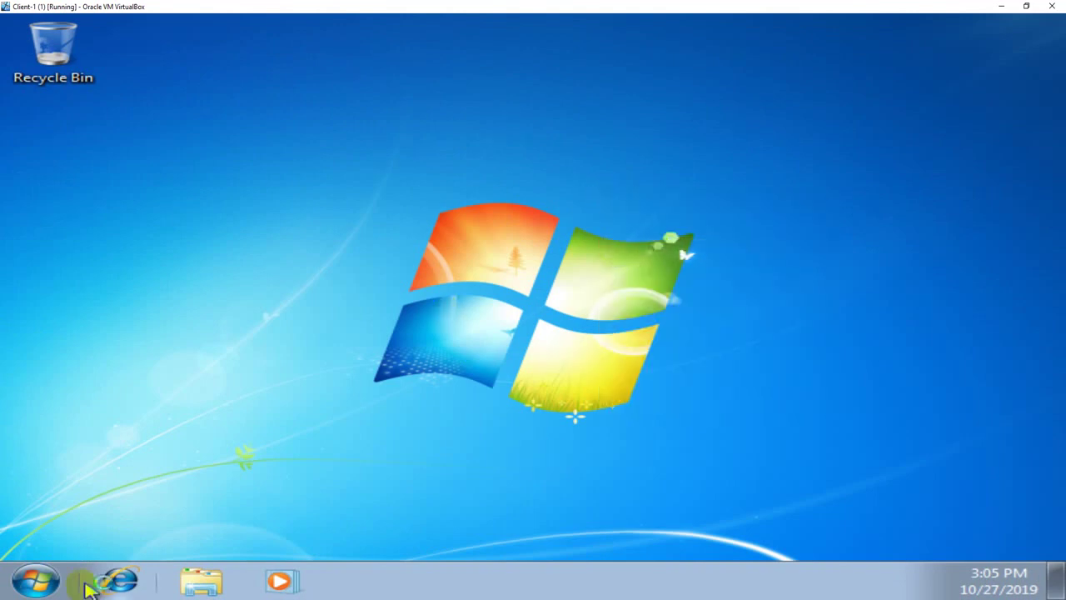
# Log the restricted user off Client-1 again
pyautogui.click(35, 580)
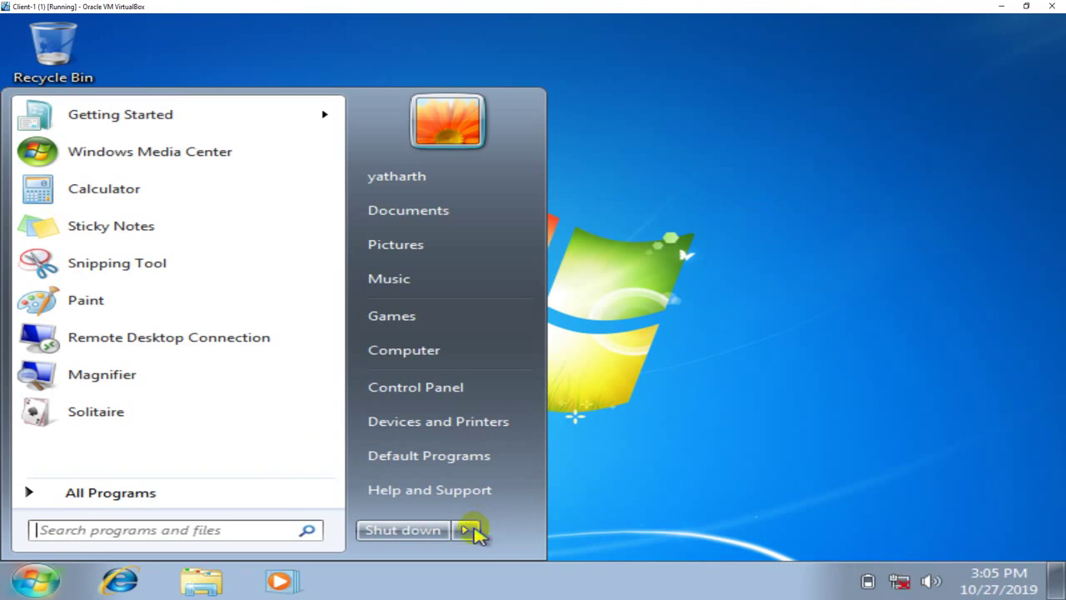
pyautogui.click(471, 531)
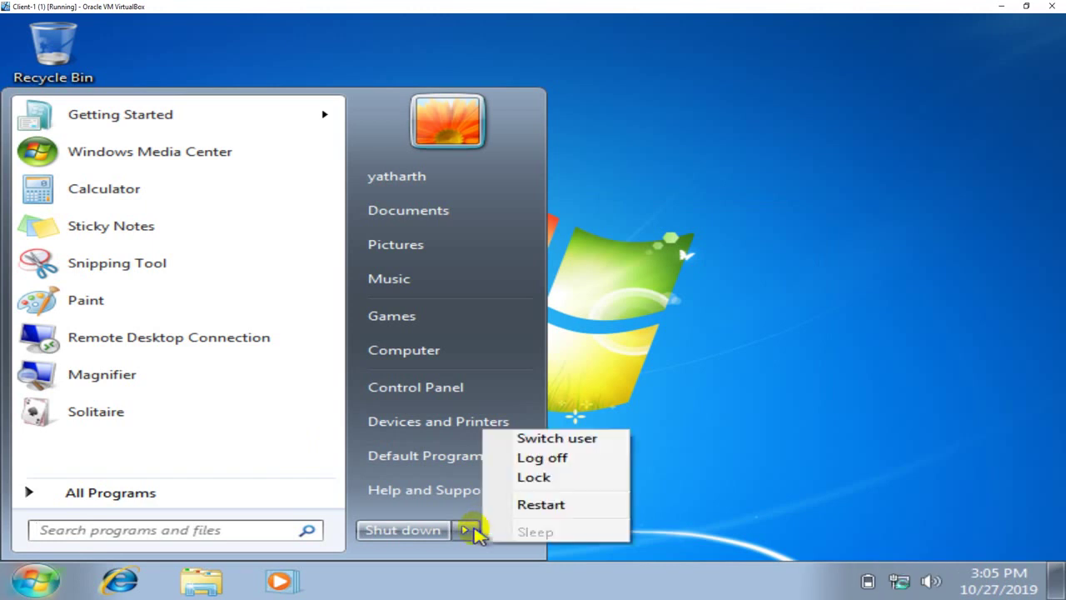
pyautogui.click(525, 459)
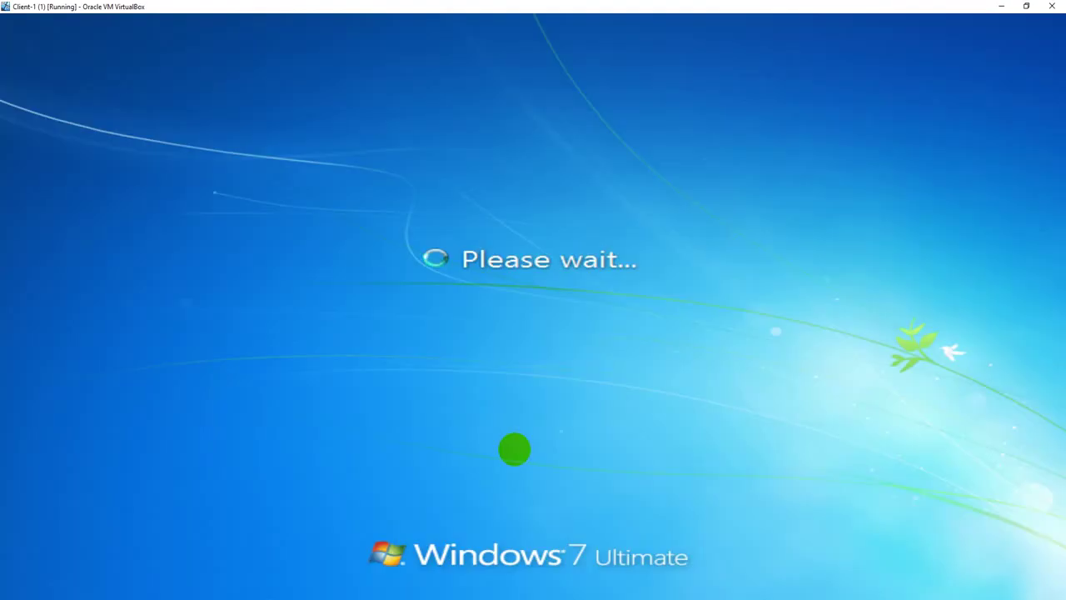
# Try to log on to Client-1 with the restricted user's account password, then return to the logon screen
pyautogui.hotkey('ctrl', 'alt', 'Delete')
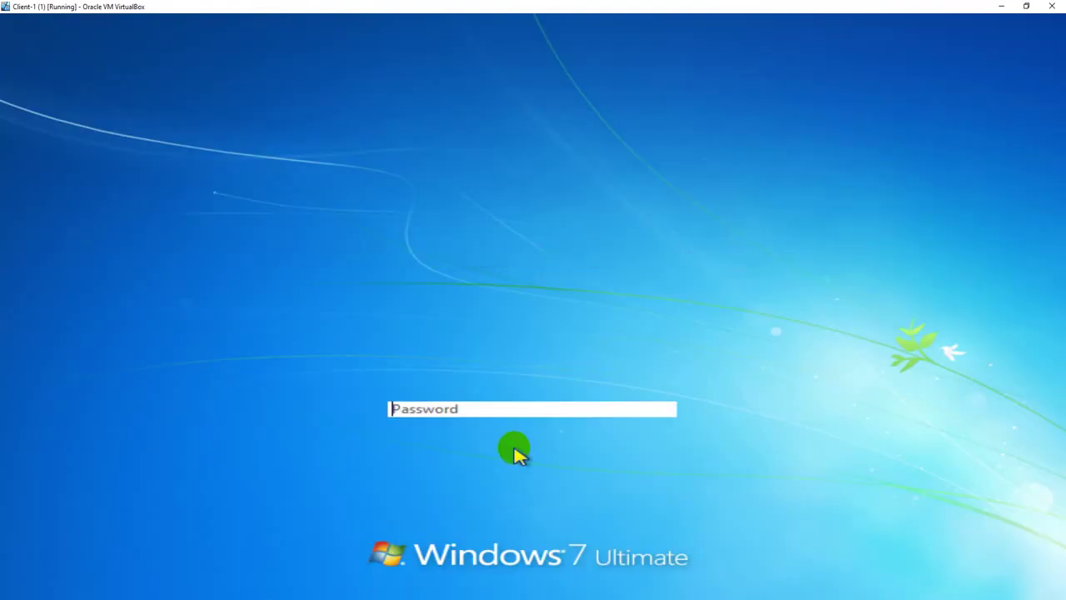
pyautogui.write('**********')
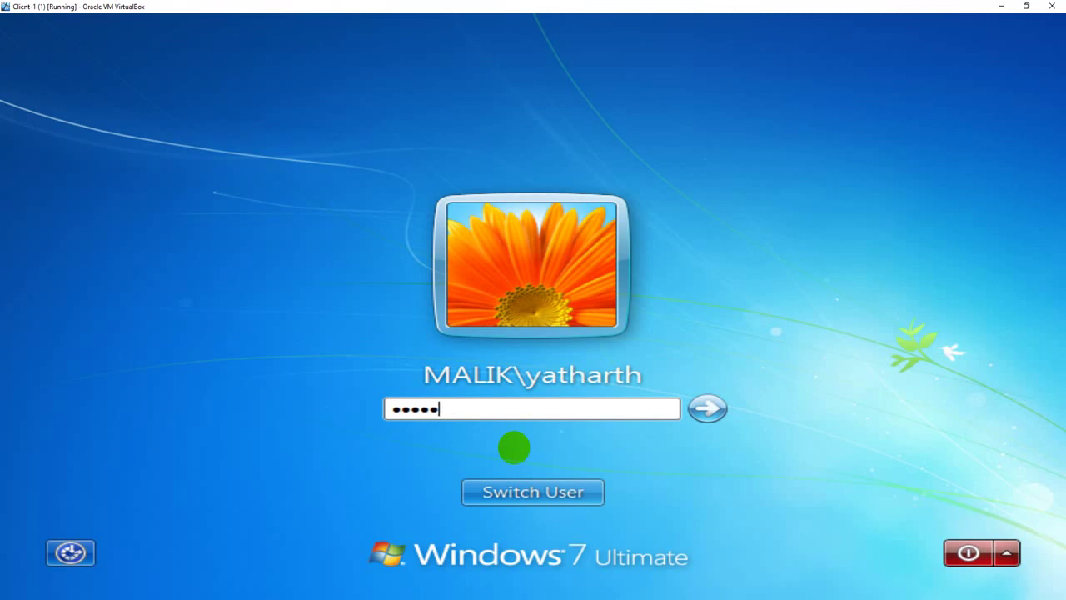
pyautogui.press('Return')
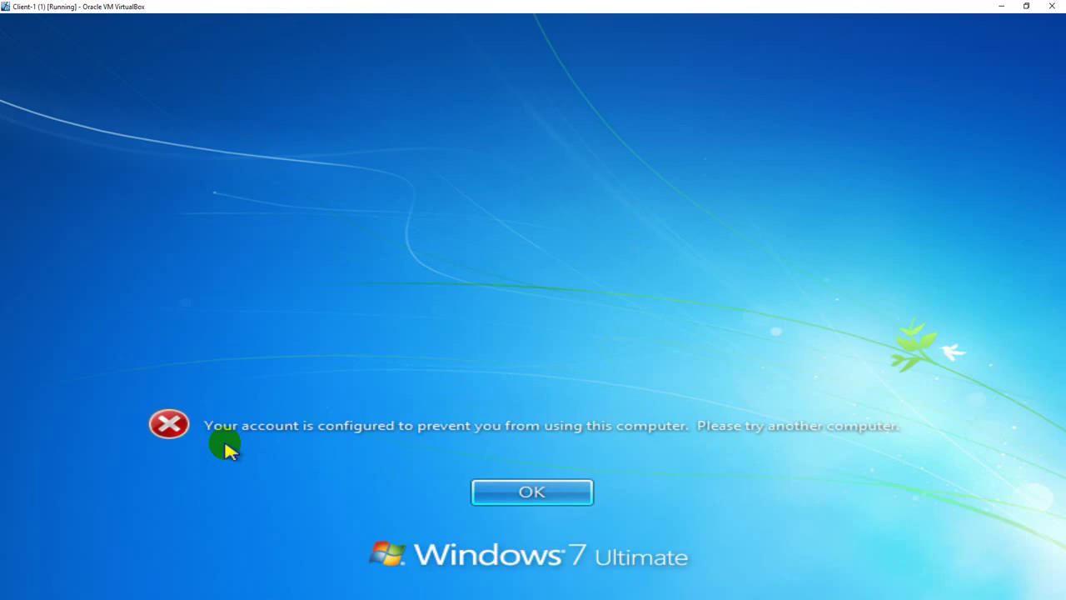
pyautogui.click(551, 493)
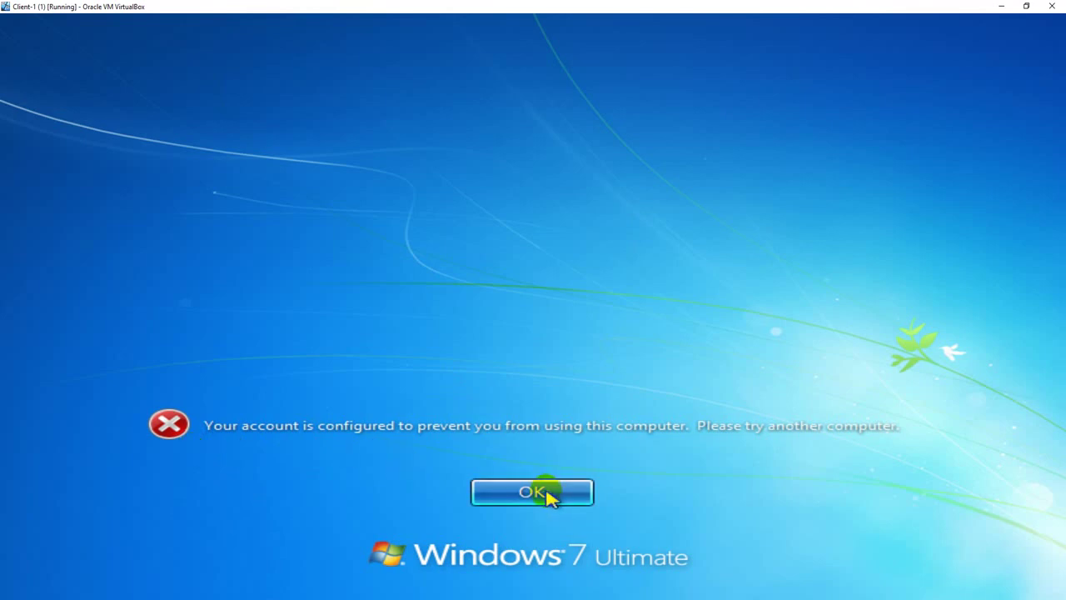
pyautogui.click(550, 492)
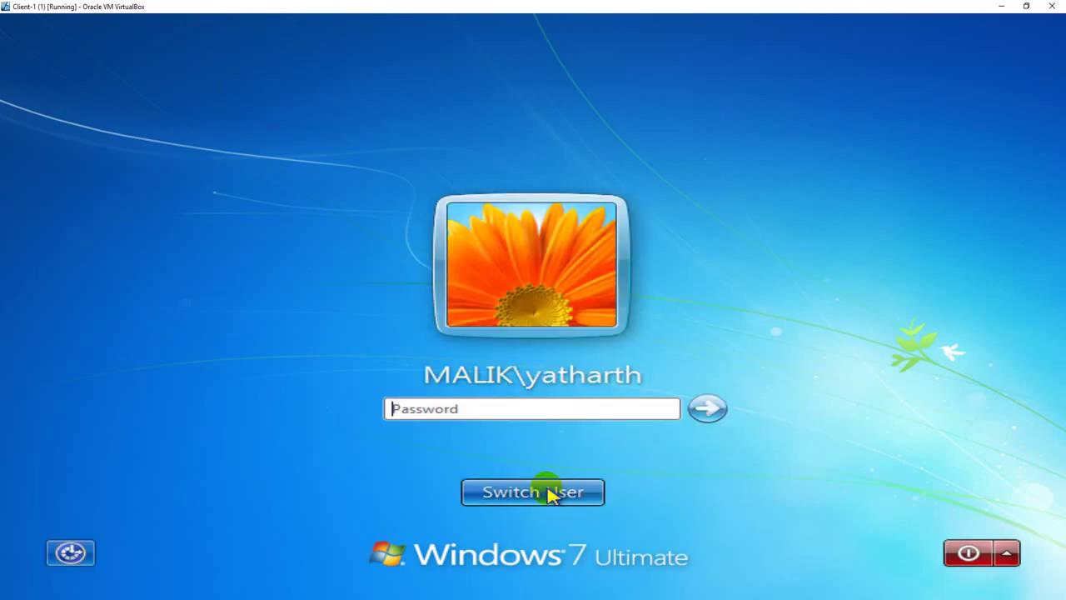